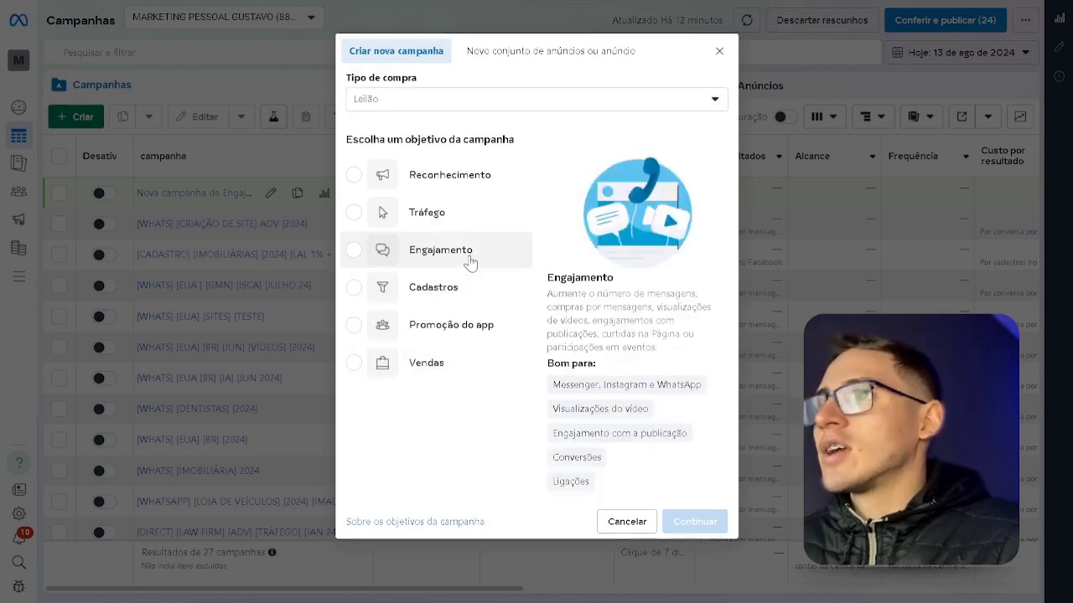
Step: Choose Engajamento as the objective of the new campaign and continue to the campaign configuration
{"action": "left_click", "coordinate": [470, 263]}
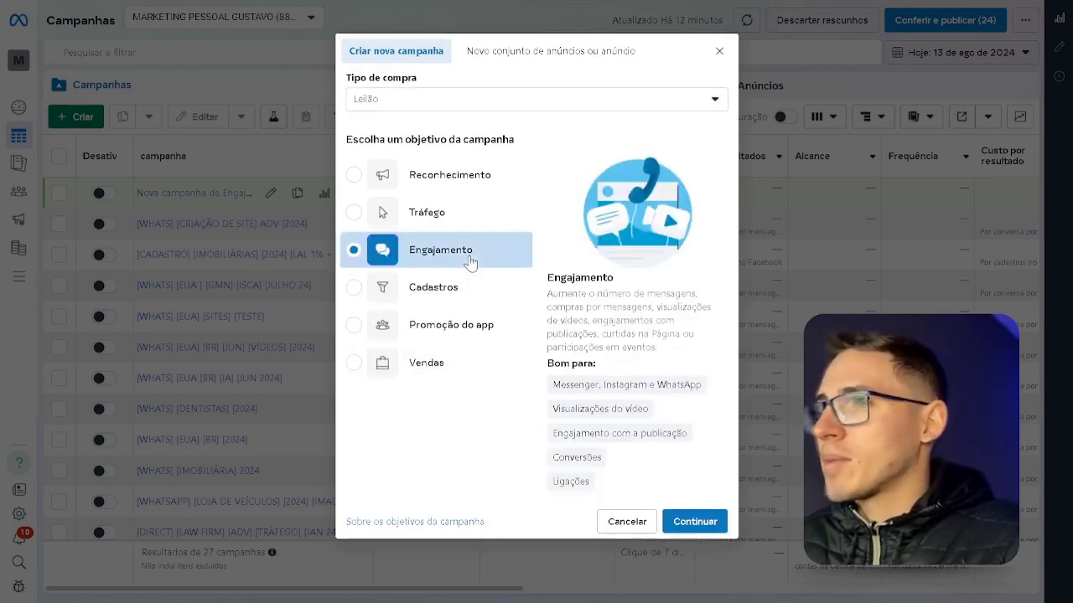
{"action": "left_click_drag", "start_coordinate": [551, 385], "coordinate": [702, 387]}
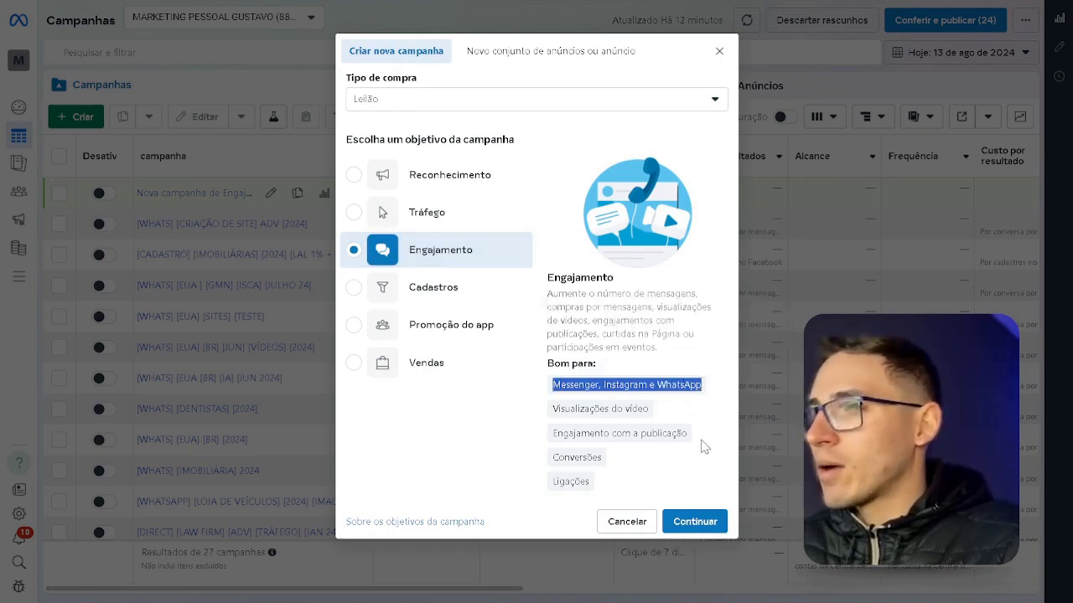
{"action": "left_click", "coordinate": [709, 521]}
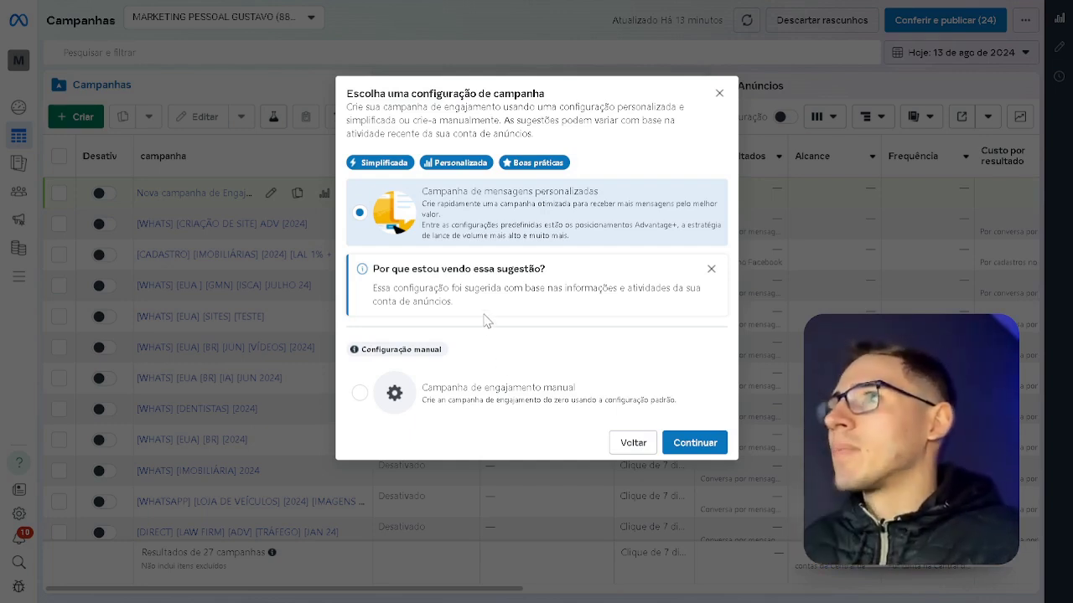
Step: Choose the manual setup, Campanha de engajamento manual, and continue to the campaign editor
{"action": "mouse_move", "coordinate": [570, 166]}
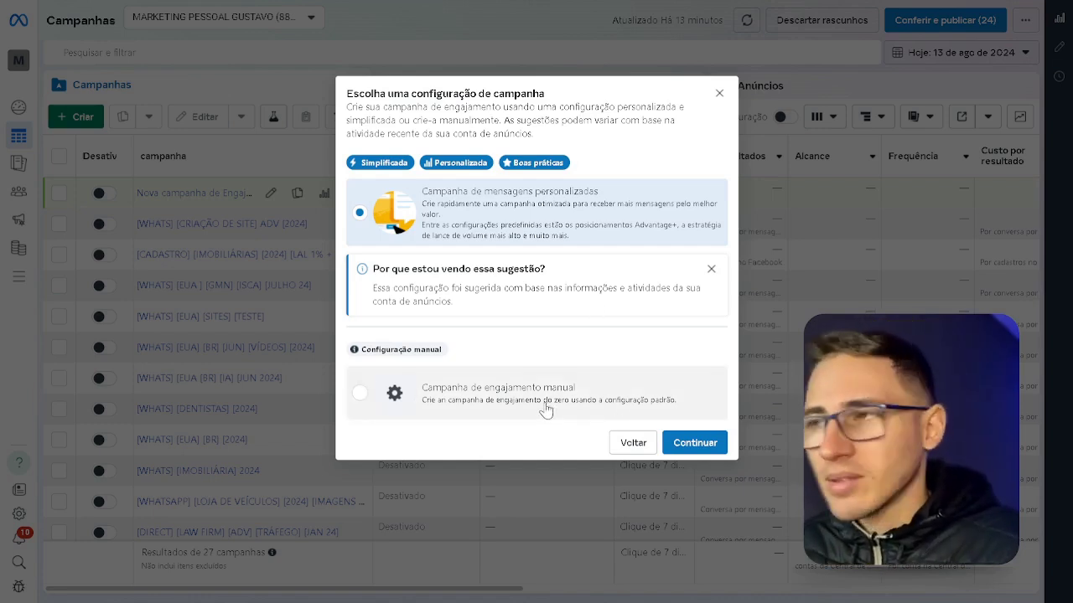
{"action": "left_click", "coordinate": [443, 407]}
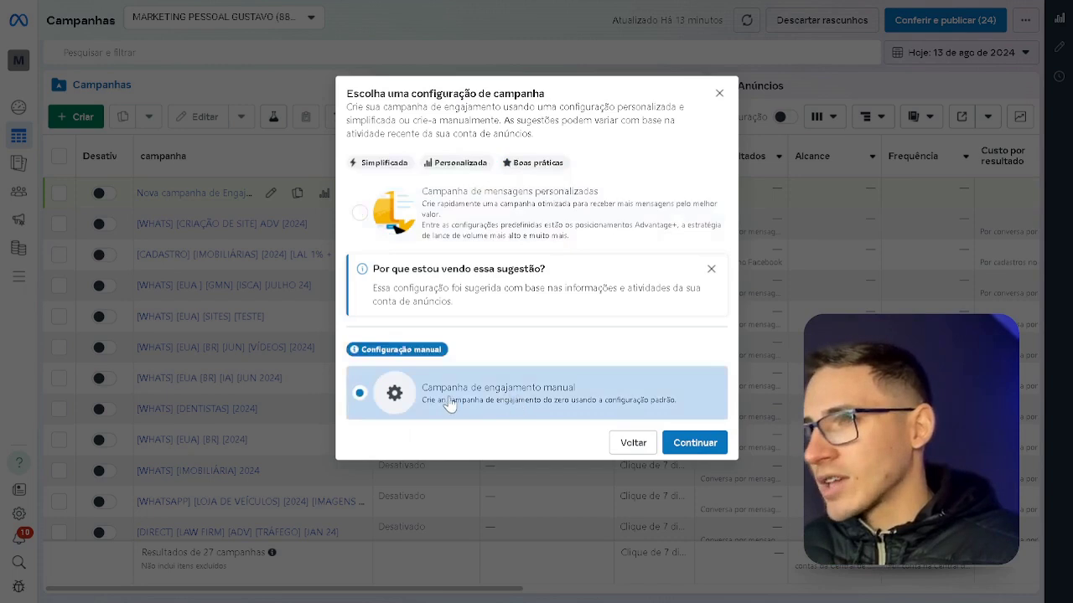
{"action": "left_click_drag", "start_coordinate": [424, 397], "coordinate": [583, 394]}
{"action": "left_click", "coordinate": [689, 442]}
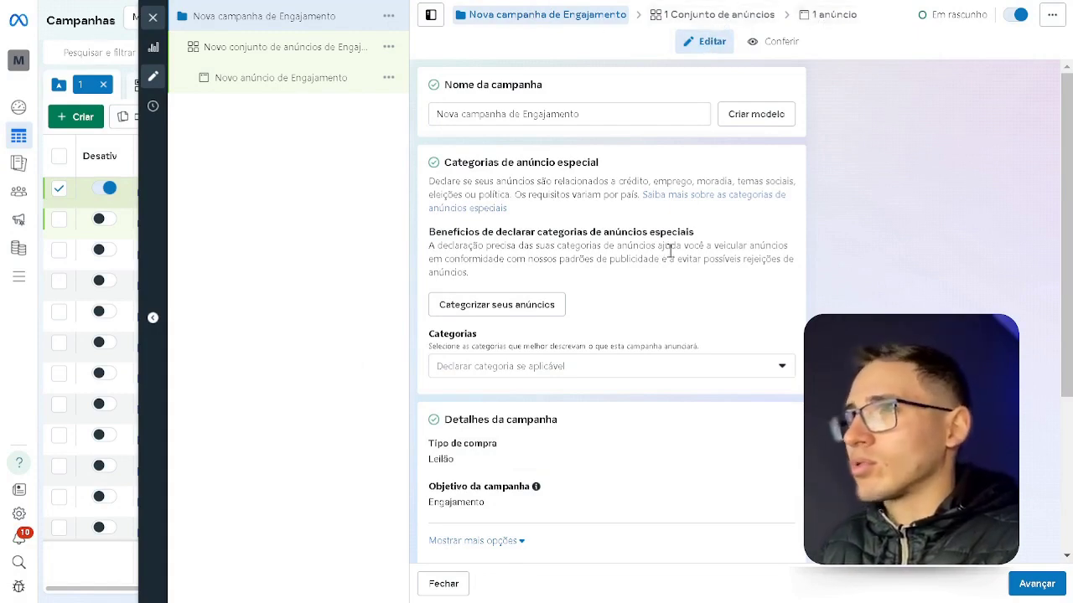
Step: Name the campaign "[AULA[ WHATSAPP] [ENSAIO CASAMENTO [13-08]"
{"action": "double_click", "coordinate": [645, 109]}
{"action": "triple_click", "coordinate": [645, 109]}
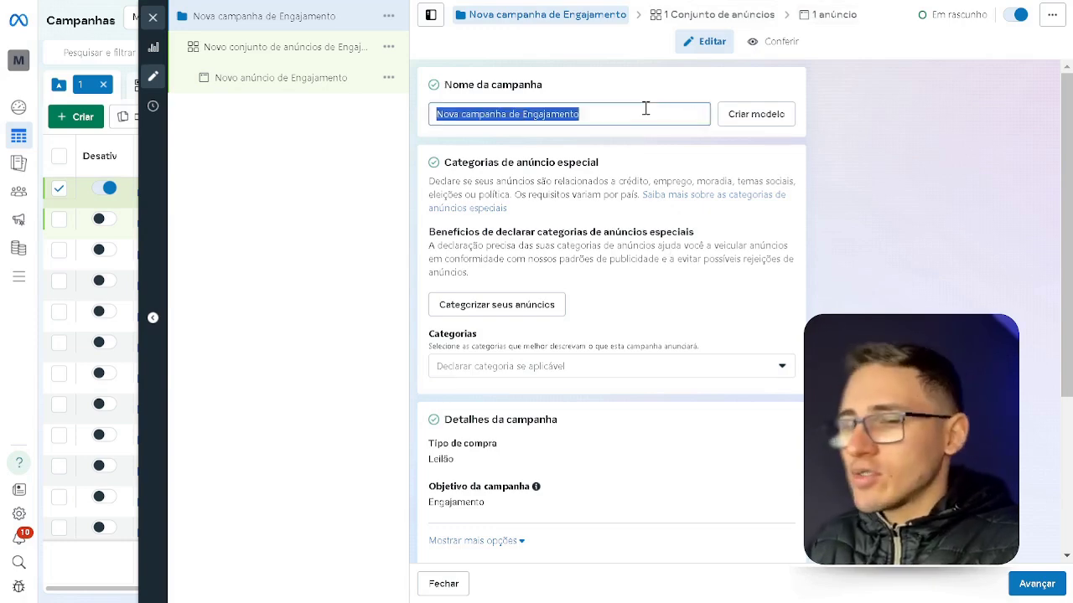
{"action": "key", "text": "BackSpace"}
{"action": "type", "text": "[A"}
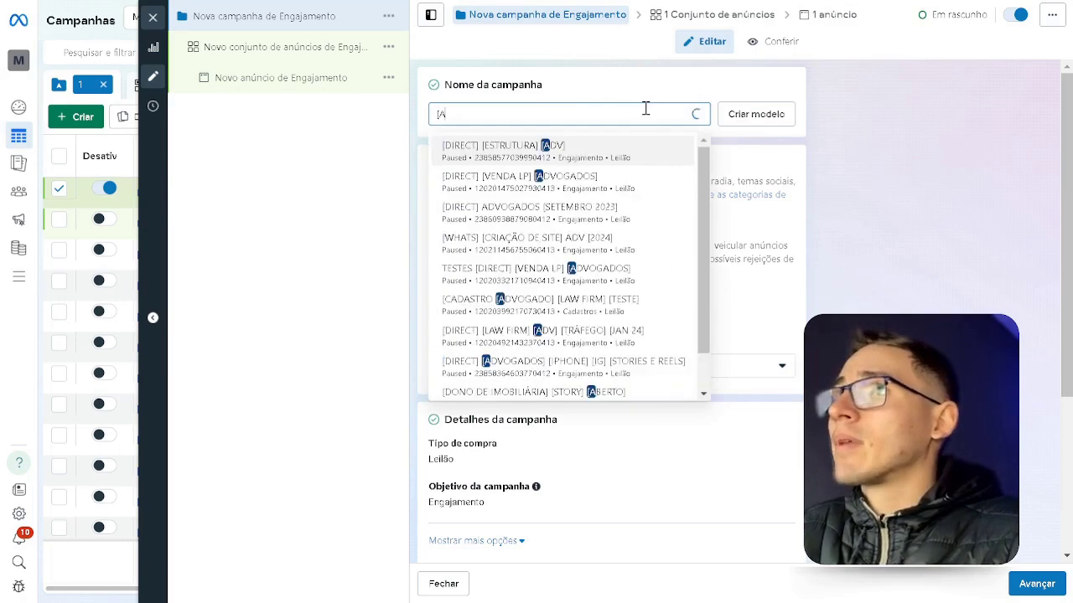
{"action": "type", "text": "ULA]"}
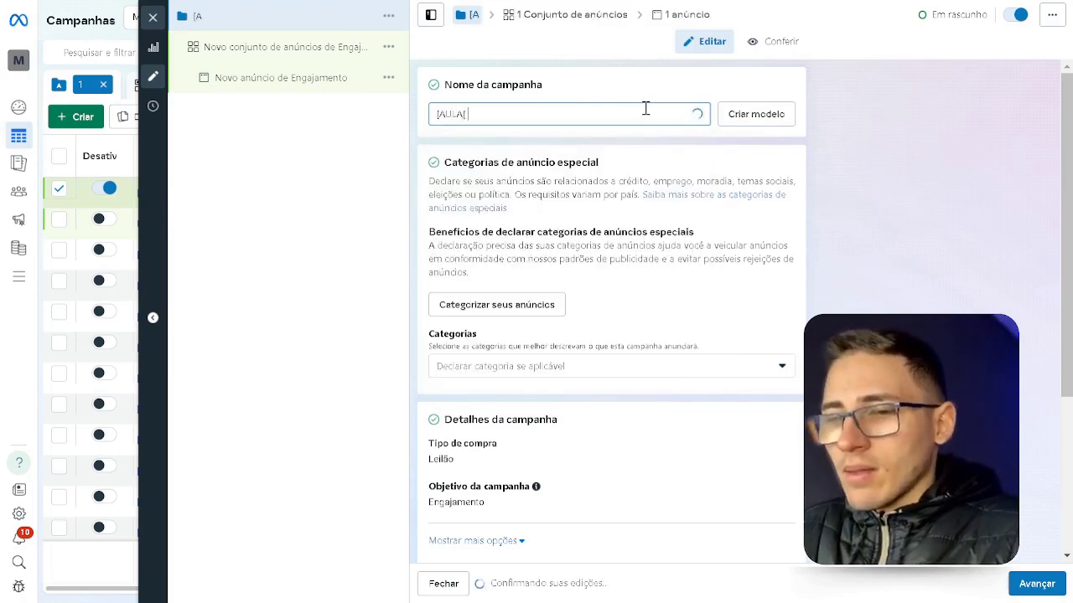
{"action": "type", "text": " WHATSAP"}
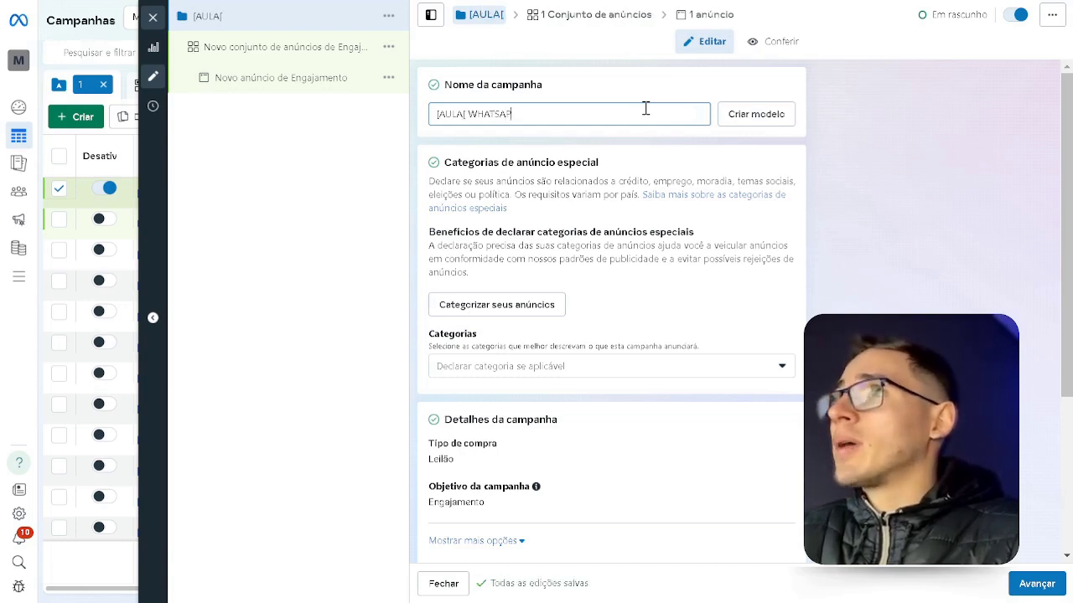
{"action": "type", "text": "P] ["}
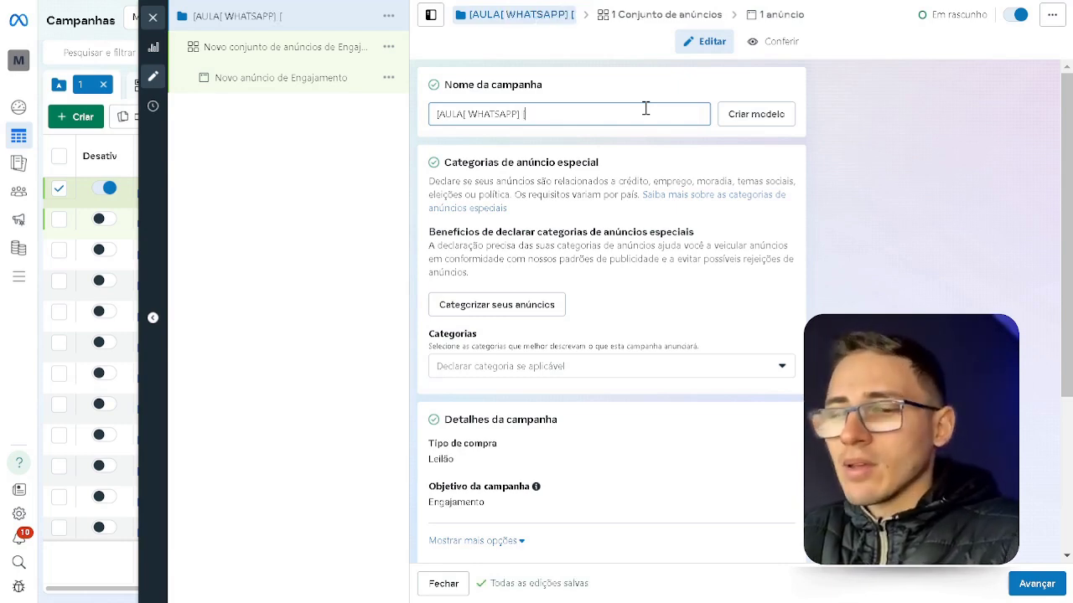
{"action": "type", "text": "ENSAIO CAAMENT"}
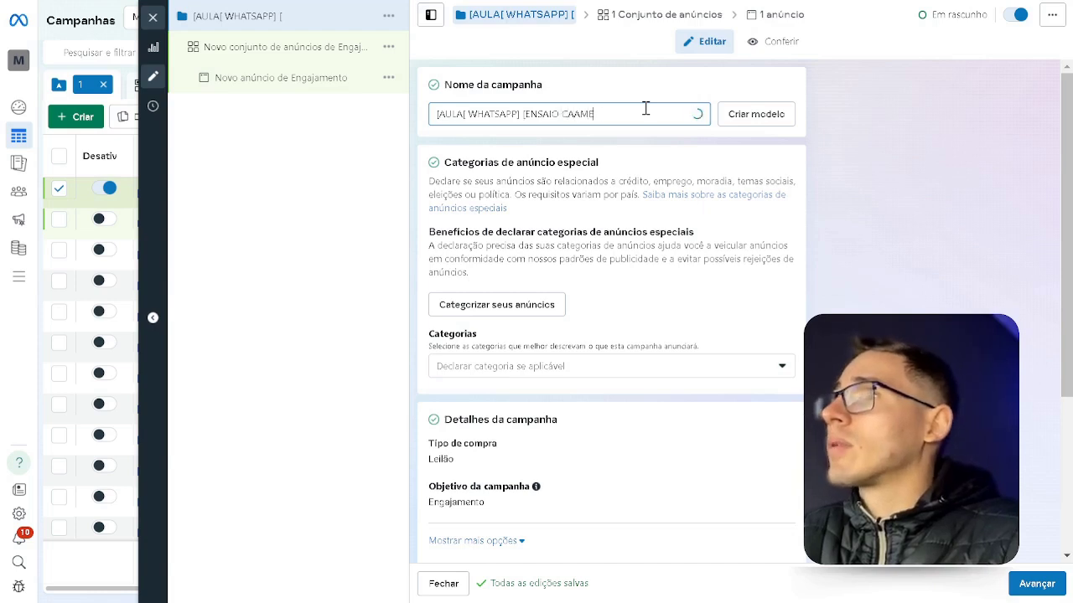
{"action": "key", "text": "BackSpace"}
{"action": "key", "text": "BackSpace"}
{"action": "key", "text": "BackSpace"}
{"action": "key", "text": "BackSpace"}
{"action": "key", "text": "BackSpace"}
{"action": "type", "text": "SAMENT"}
{"action": "key", "text": "BackSpace"}
{"action": "key", "text": "BackSpace"}
{"action": "type", "text": "NTO] ["}
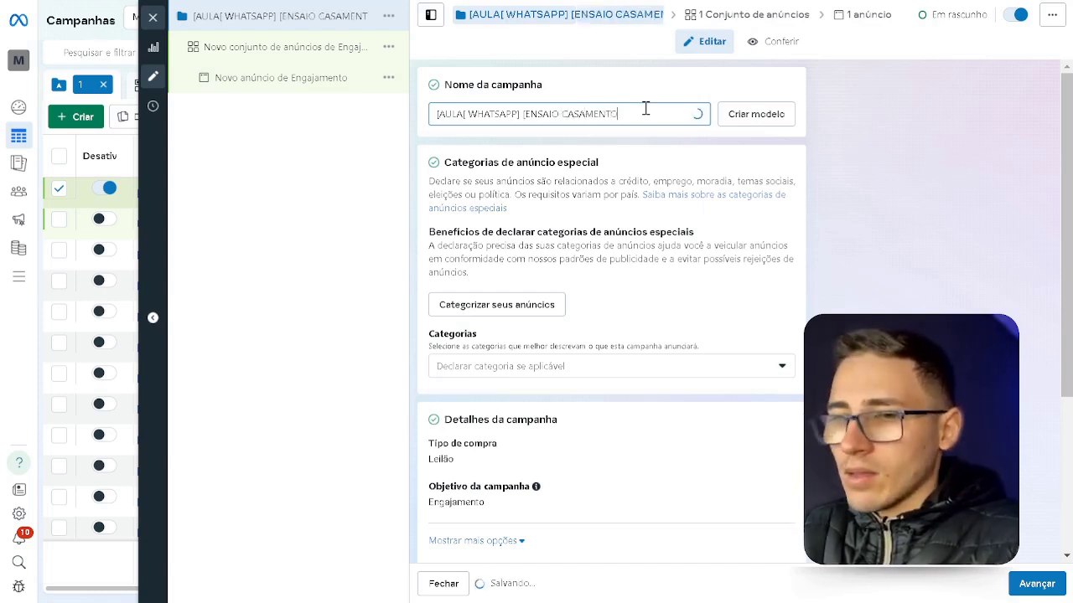
{"action": "type", "text": "13.0"}
{"action": "type", "text": "8"}
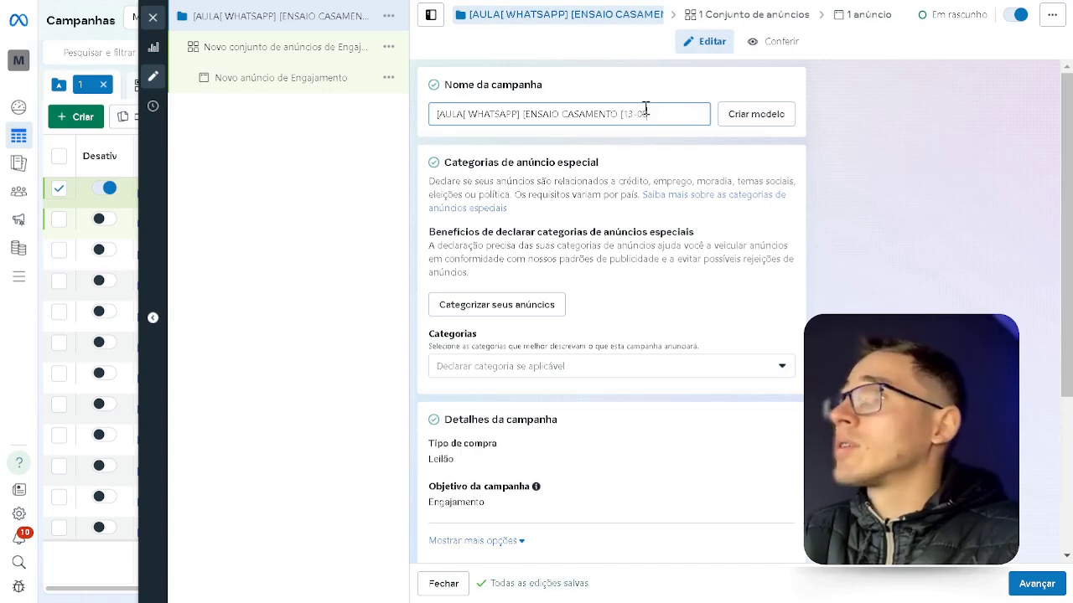
{"action": "type", "text": "]"}
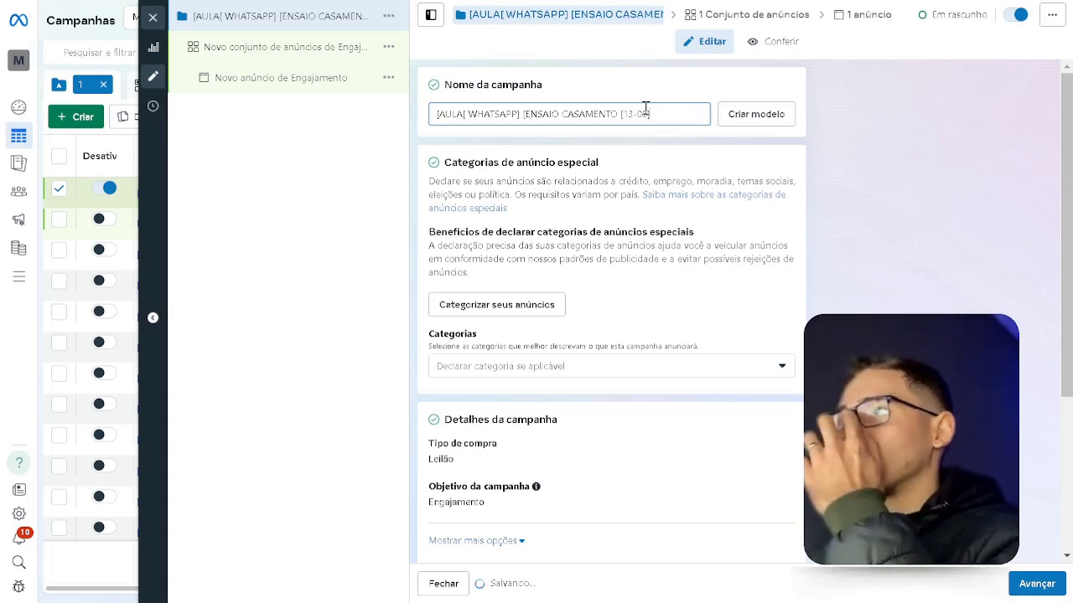
{"action": "left_click", "coordinate": [587, 194]}
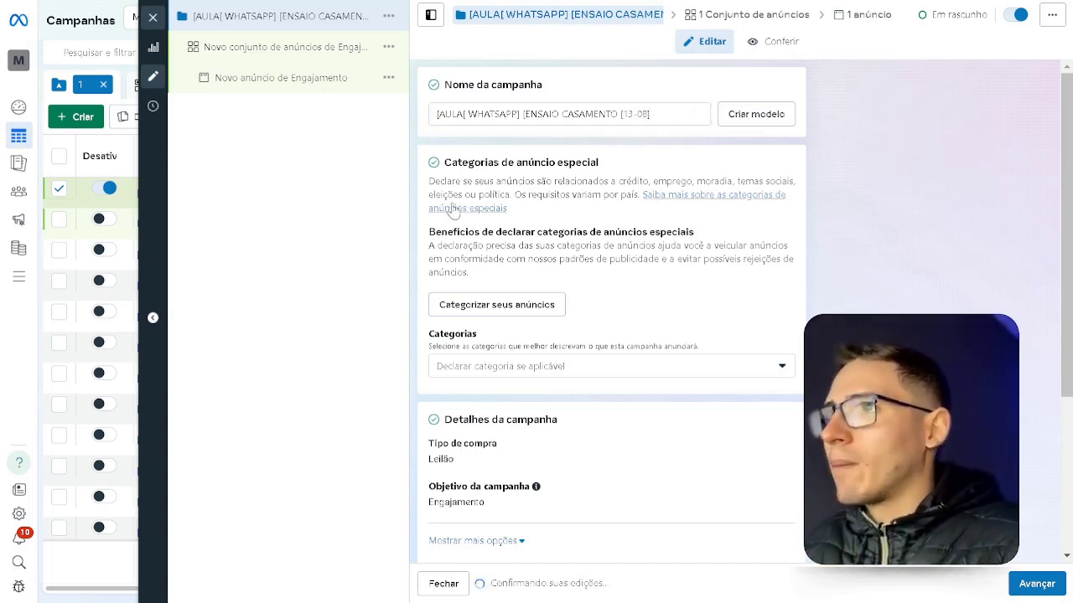
Step: Review which topics require a special ad category and check the category declaration without choosing one
{"action": "left_click_drag", "start_coordinate": [422, 167], "coordinate": [525, 258]}
{"action": "left_click", "coordinate": [526, 260]}
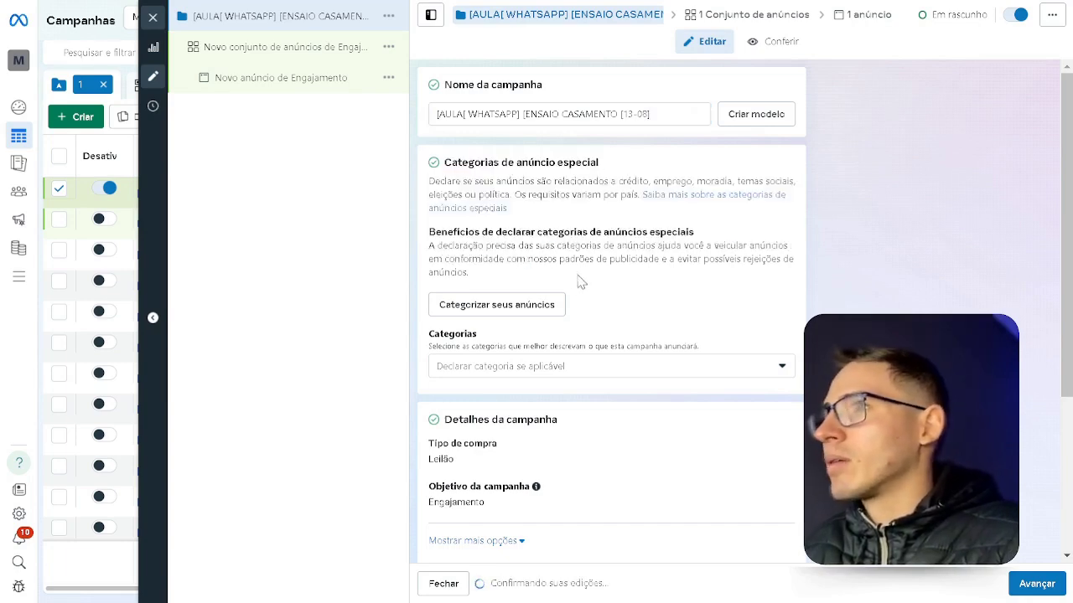
{"action": "left_click_drag", "start_coordinate": [619, 181], "coordinate": [833, 186]}
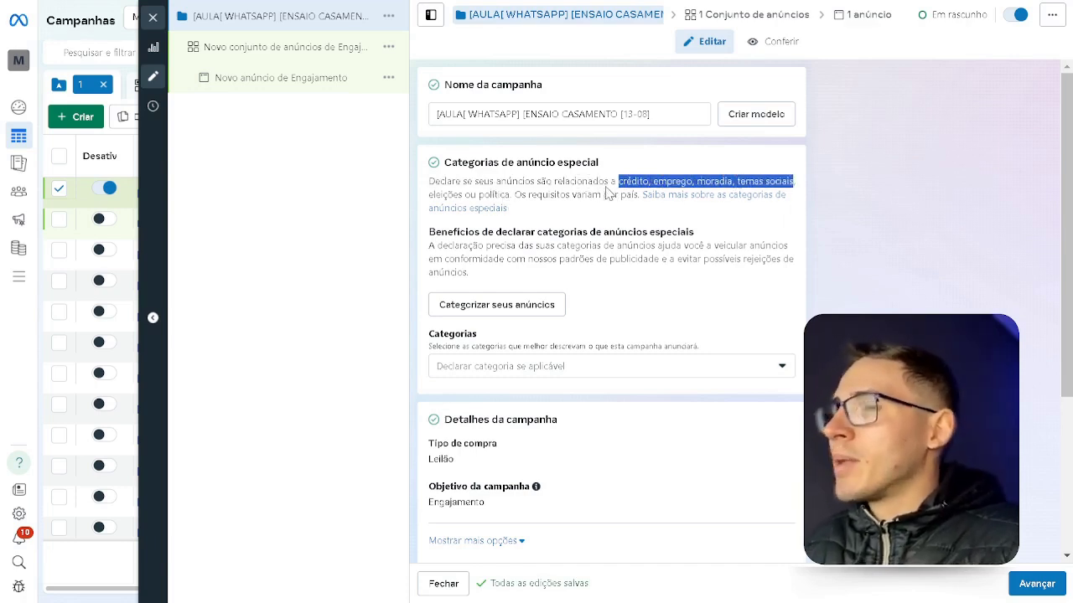
{"action": "left_click", "coordinate": [658, 216]}
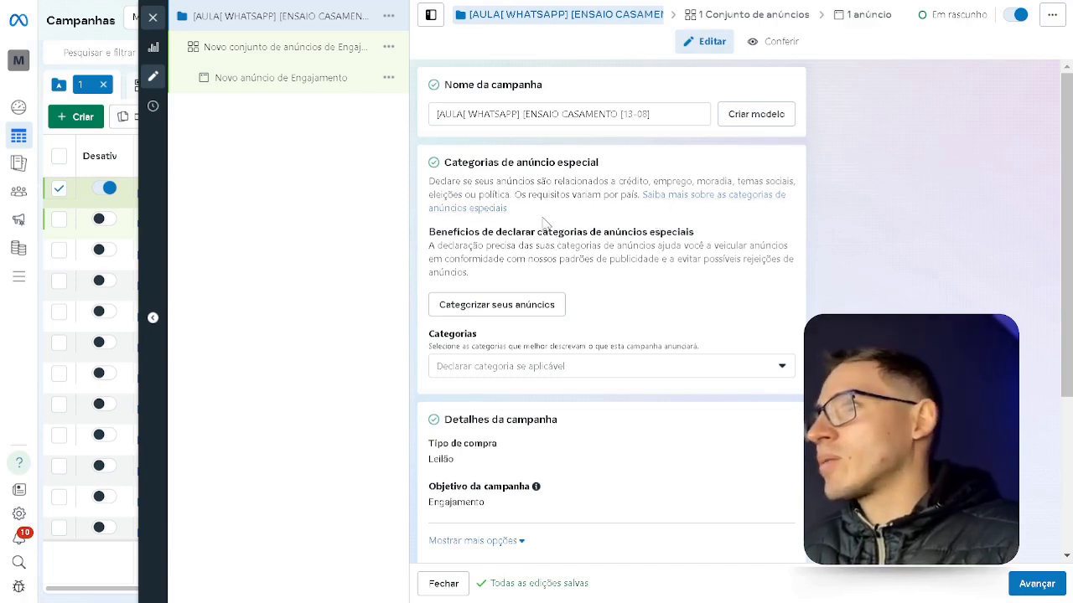
{"action": "scroll", "coordinate": [591, 276], "scroll_direction": "down", "scroll_amount": 1}
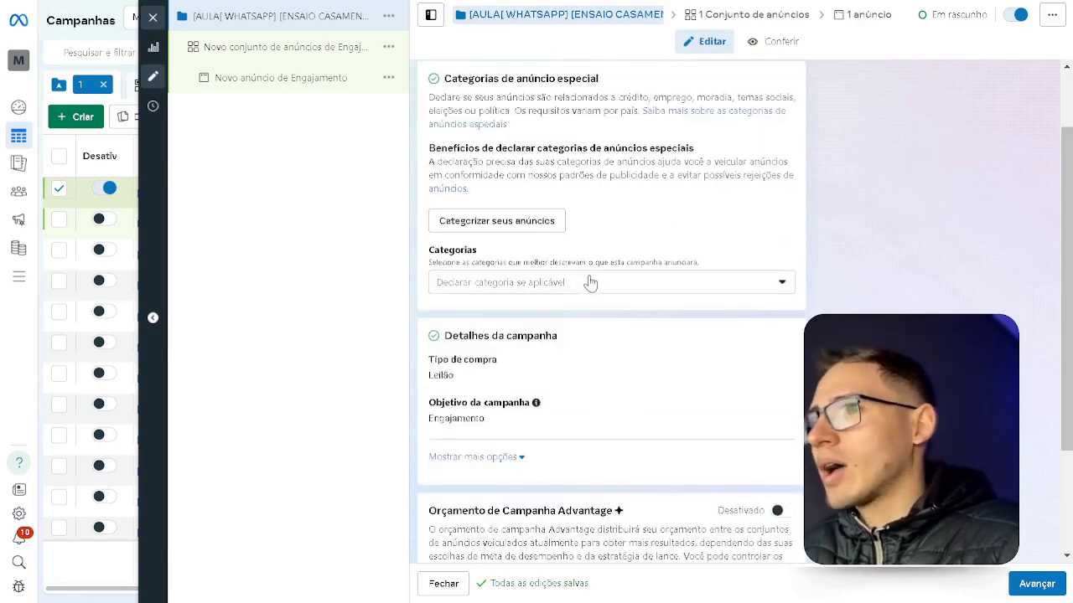
{"action": "left_click", "coordinate": [547, 283]}
{"action": "left_click", "coordinate": [536, 289]}
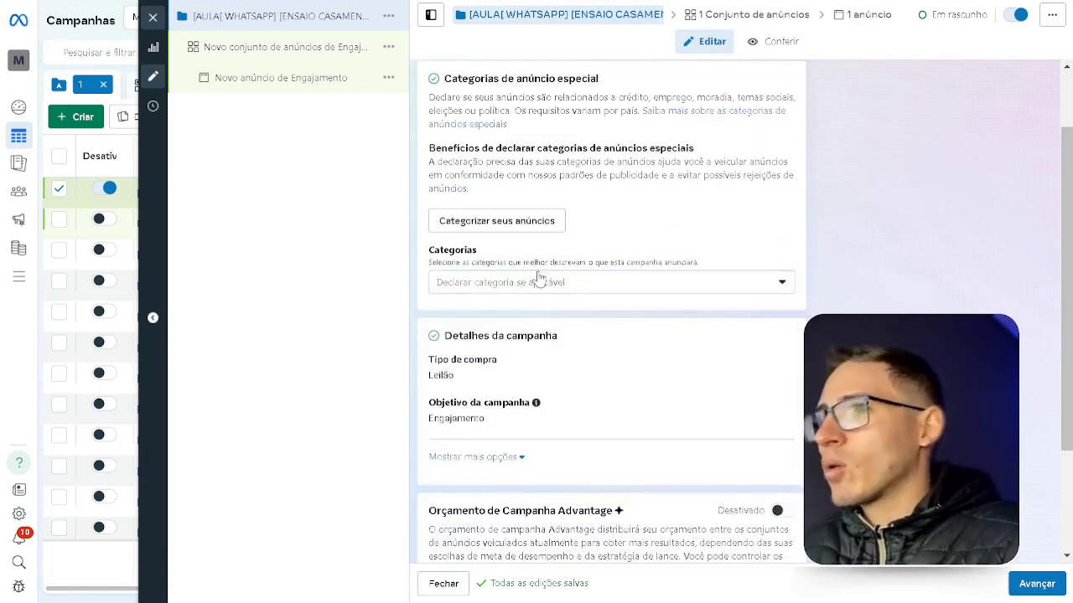
Step: Examine the campaign details, the Advantage campaign budget and the A/B test settings
{"action": "scroll", "coordinate": [519, 327], "scroll_direction": "down", "scroll_amount": 1}
{"action": "scroll", "coordinate": [567, 333], "scroll_direction": "down", "scroll_amount": 1}
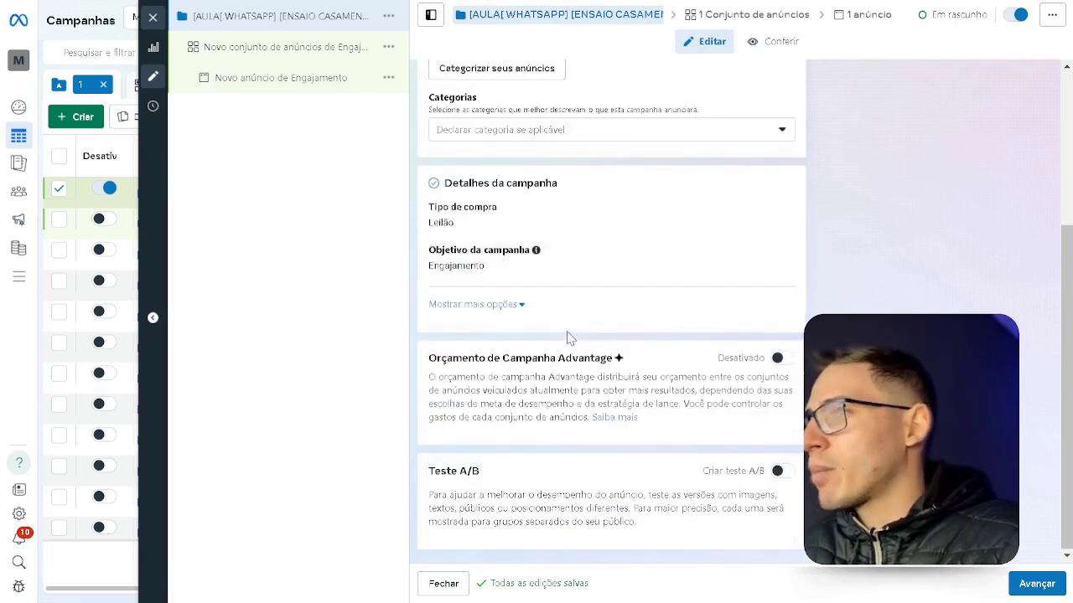
{"action": "left_click_drag", "start_coordinate": [429, 358], "coordinate": [643, 367]}
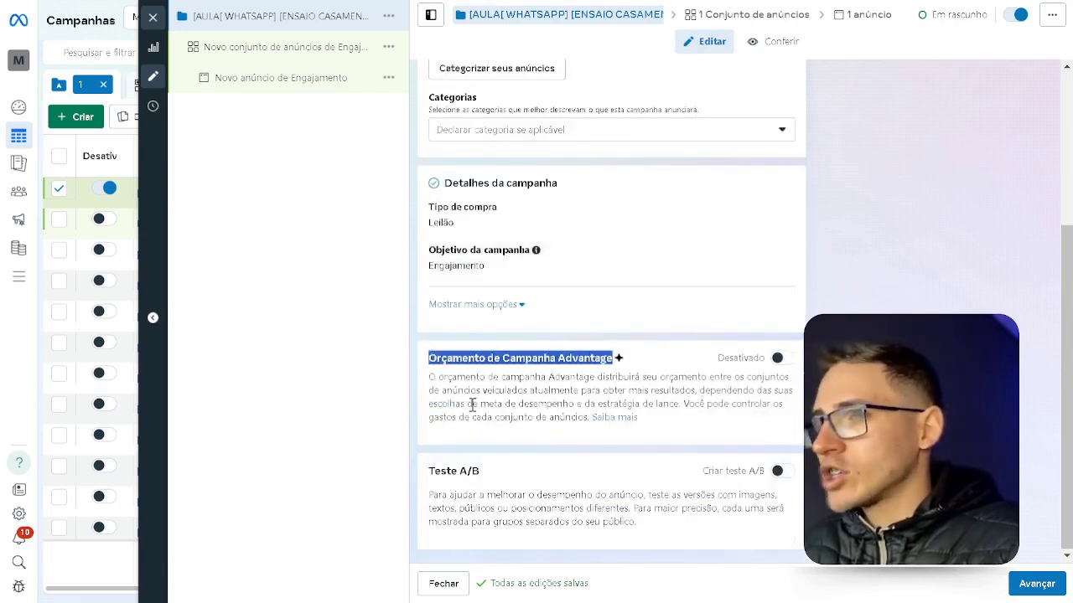
{"action": "left_click_drag", "start_coordinate": [471, 417], "coordinate": [474, 436]}
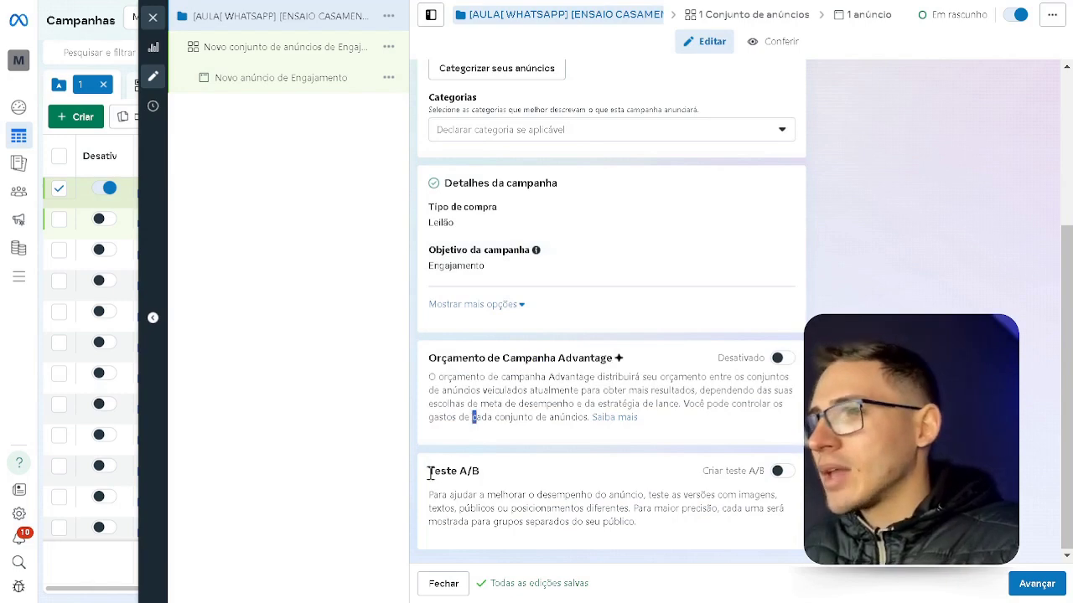
{"action": "left_click_drag", "start_coordinate": [421, 472], "coordinate": [479, 471]}
{"action": "left_click", "coordinate": [503, 471]}
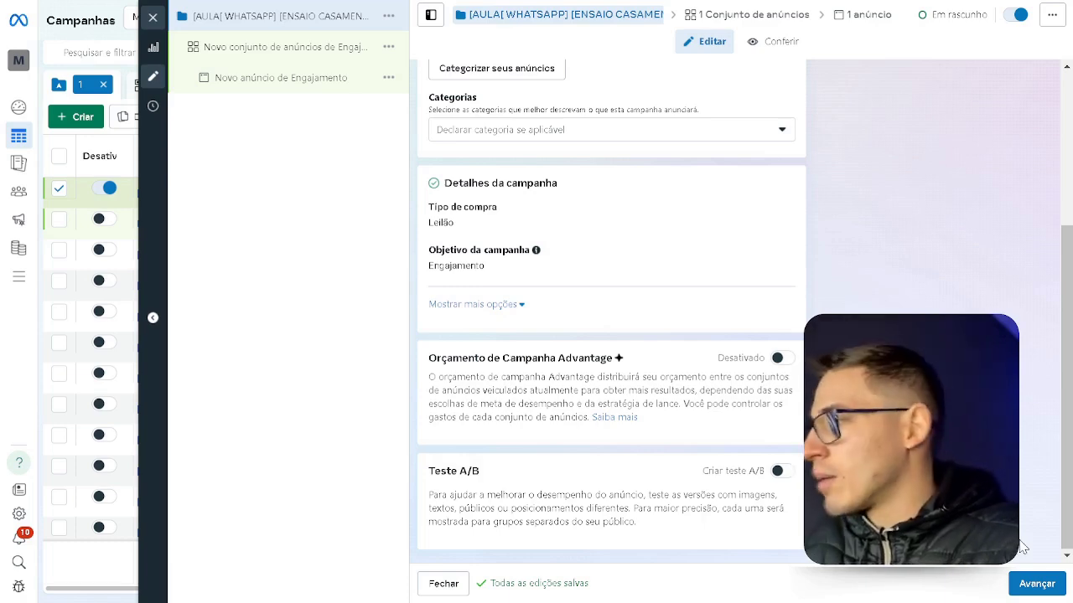
{"action": "scroll", "coordinate": [581, 329], "scroll_direction": "up", "scroll_amount": 3}
{"action": "scroll", "coordinate": [591, 333], "scroll_direction": "down", "scroll_amount": 2}
{"action": "scroll", "coordinate": [593, 331], "scroll_direction": "down", "scroll_amount": 1}
{"action": "scroll", "coordinate": [593, 330], "scroll_direction": "up", "scroll_amount": 2}
{"action": "scroll", "coordinate": [594, 330], "scroll_direction": "down", "scroll_amount": 2}
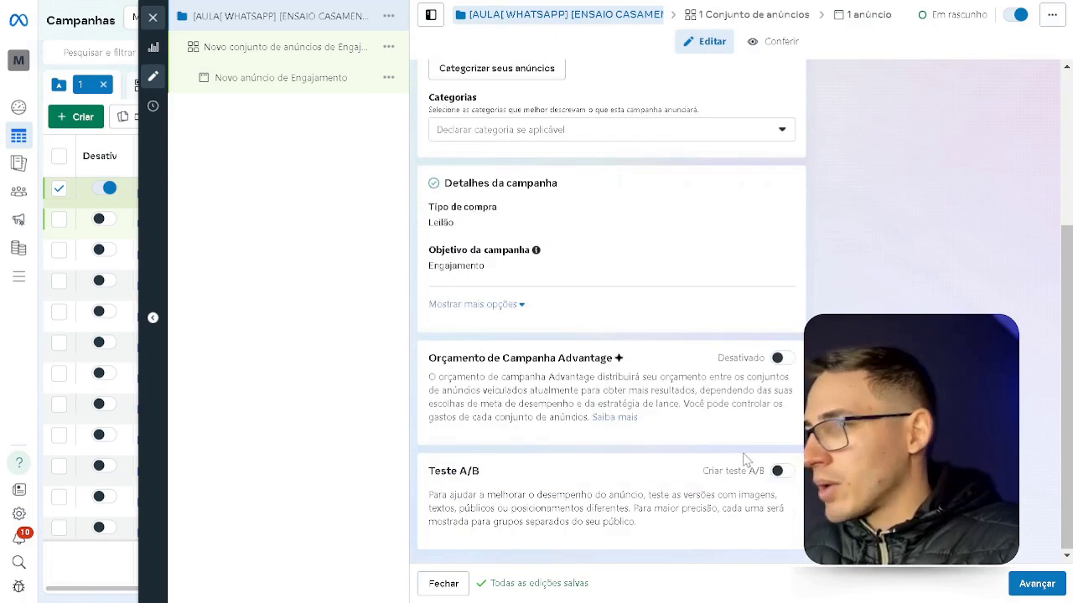
{"action": "scroll", "coordinate": [742, 455], "scroll_direction": "up", "scroll_amount": 3}
Step: Advance to the ad set level and name the ad set "01 - Interesse em fotografia de casamento"
{"action": "left_click", "coordinate": [1028, 584]}
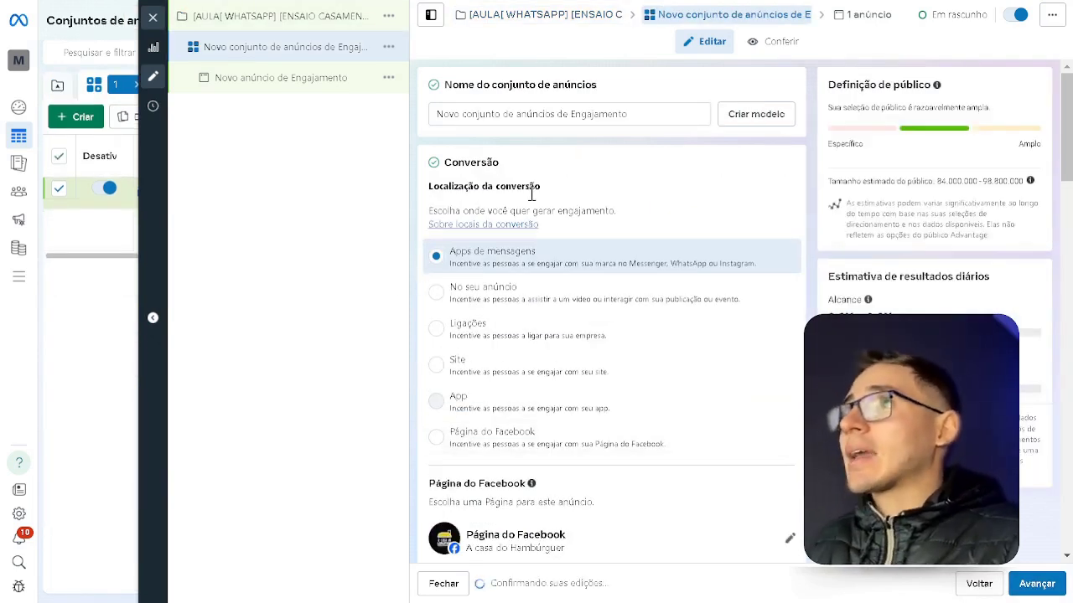
{"action": "left_click", "coordinate": [596, 114]}
{"action": "key", "text": "ctrl+a"}
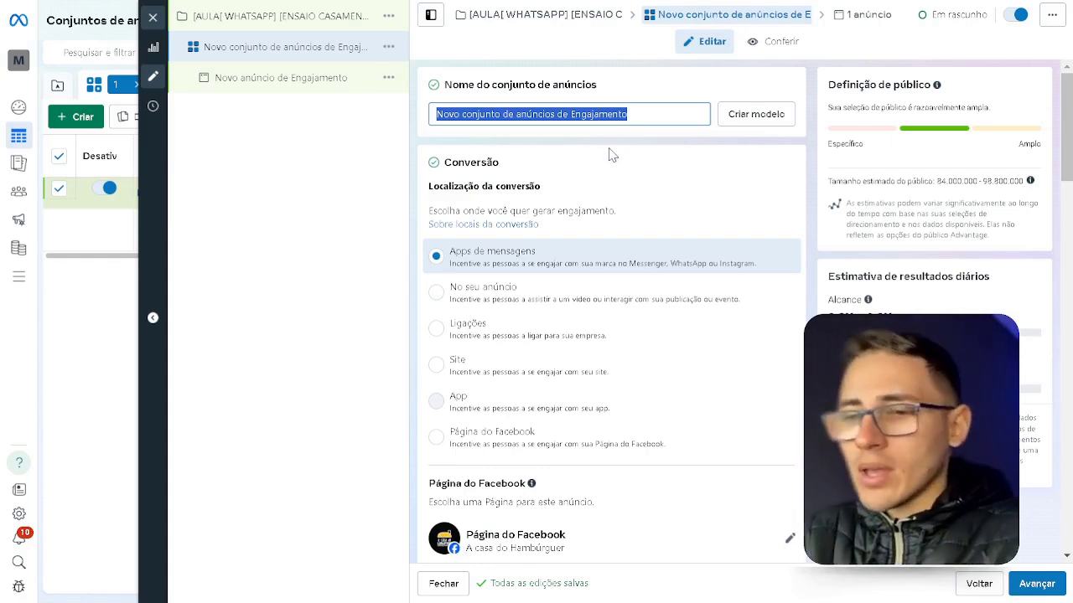
{"action": "type", "text": "INTERESSE"}
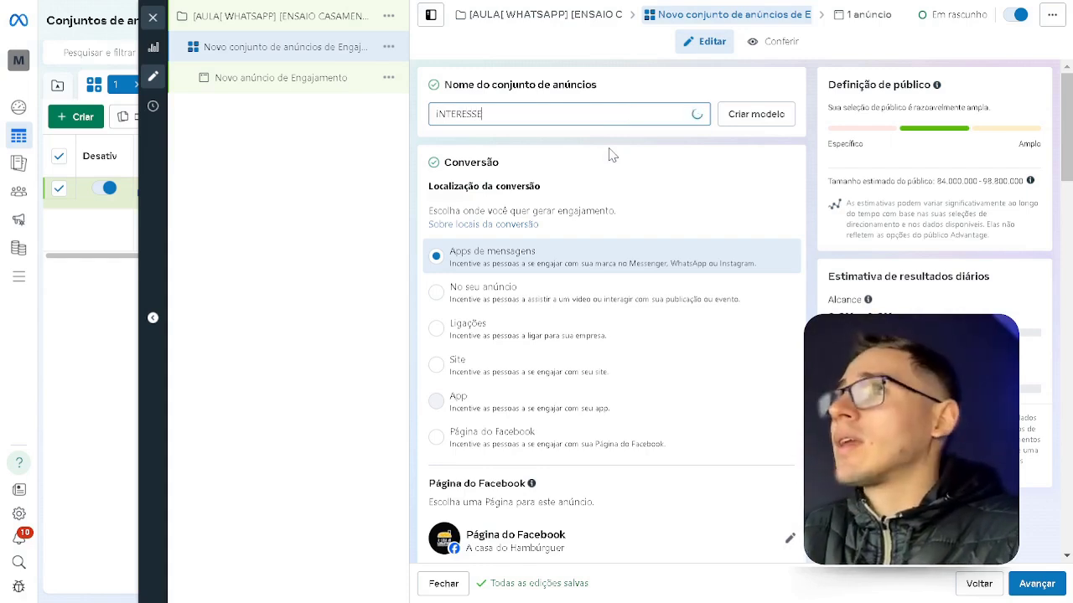
{"action": "key", "text": "BackSpace"}
{"action": "key", "text": "BackSpace"}
{"action": "key", "text": "BackSpace"}
{"action": "key", "text": "BackSpace"}
{"action": "key", "text": "BackSpace"}
{"action": "key", "text": "BackSpace"}
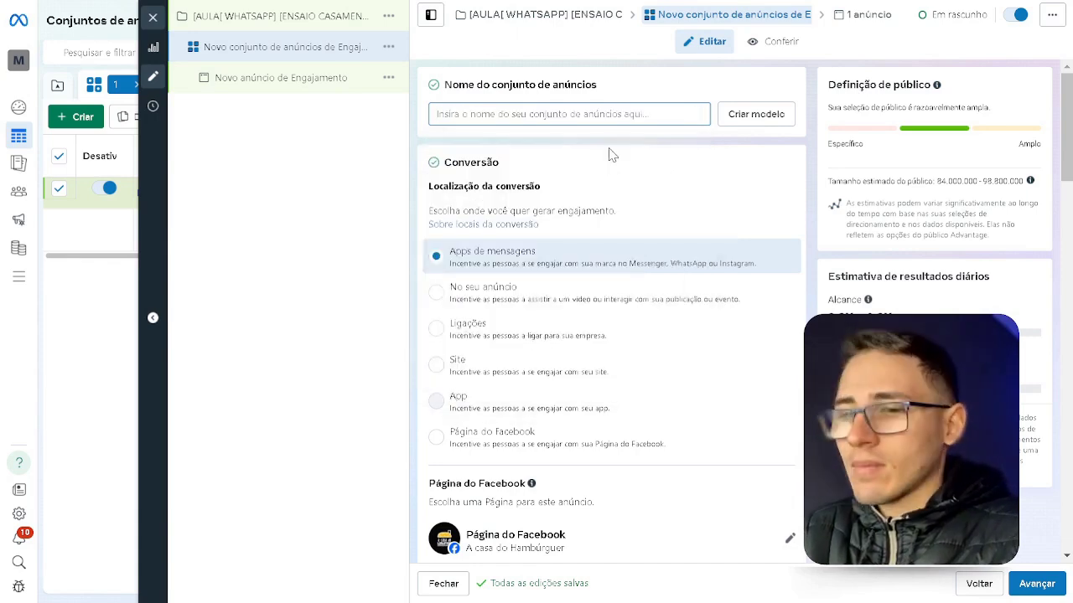
{"action": "type", "text": "01 - Interesse me "}
{"action": "type", "text": "f"}
{"action": "key", "text": "BackSpace"}
{"action": "key", "text": "BackSpace"}
{"action": "key", "text": "BackSpace"}
{"action": "key", "text": "BackSpace"}
{"action": "type", "text": "em foto"}
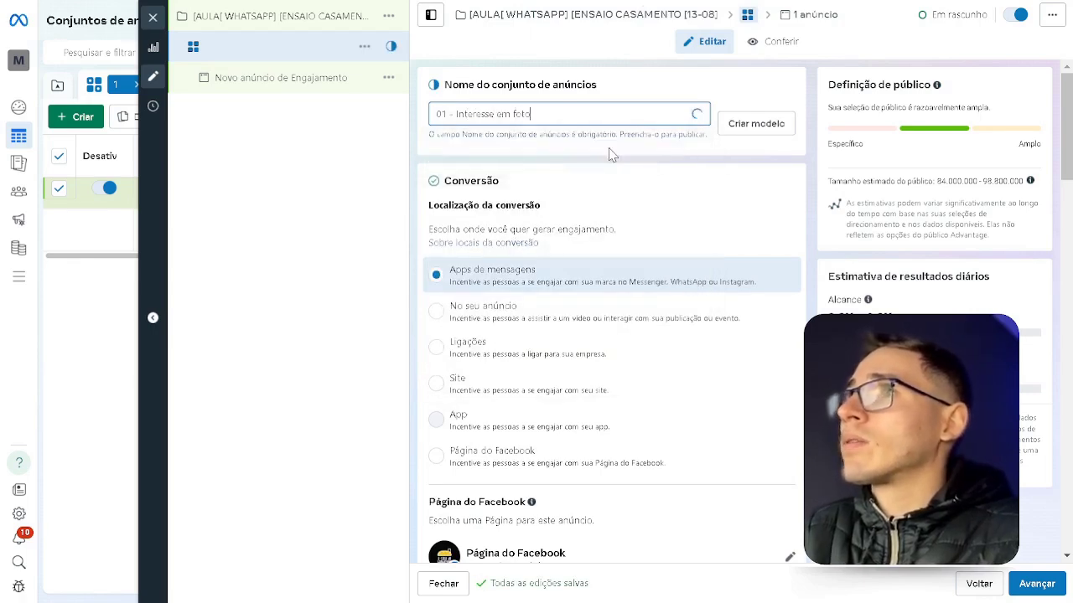
{"action": "type", "text": "grafia de casamento"}
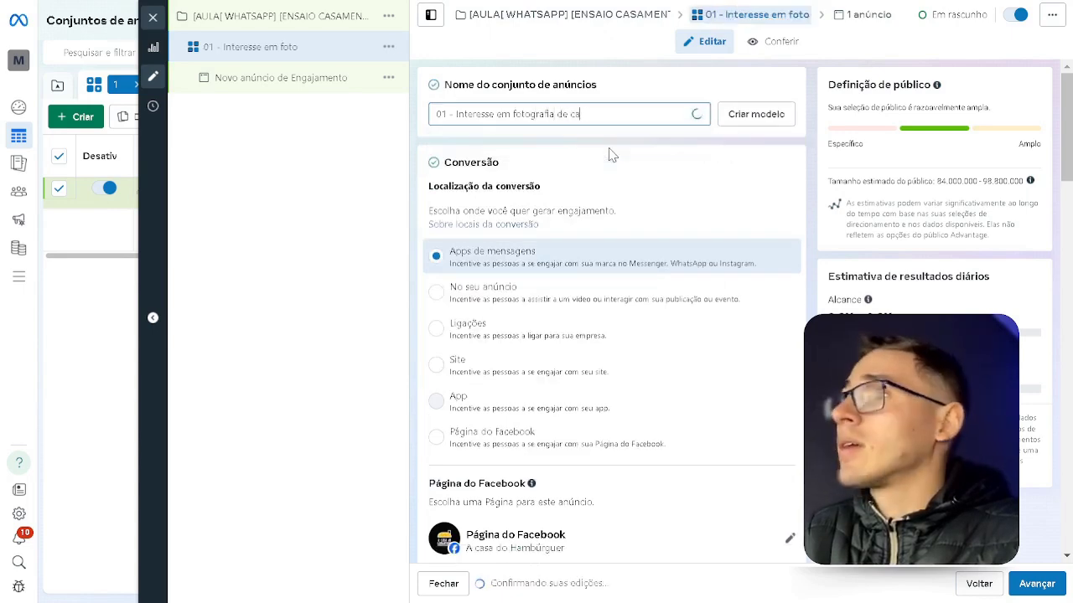
{"action": "left_click", "coordinate": [612, 155]}
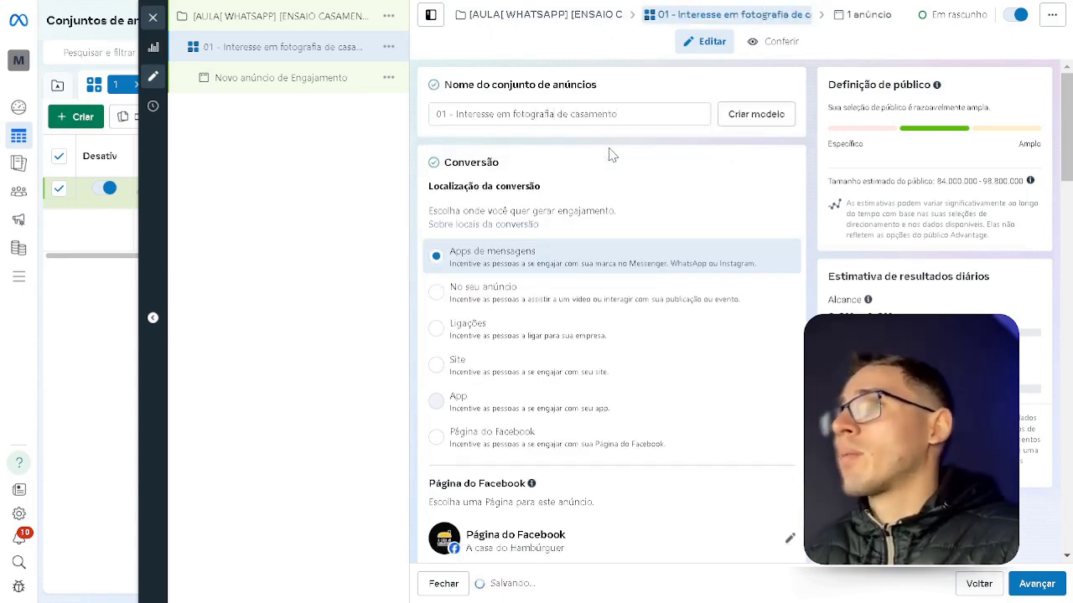
Step: Review the conversion location choices, focusing on "Apps de mensagens" and its WhatsApp option
{"action": "triple_click", "coordinate": [513, 194]}
{"action": "left_click", "coordinate": [559, 195]}
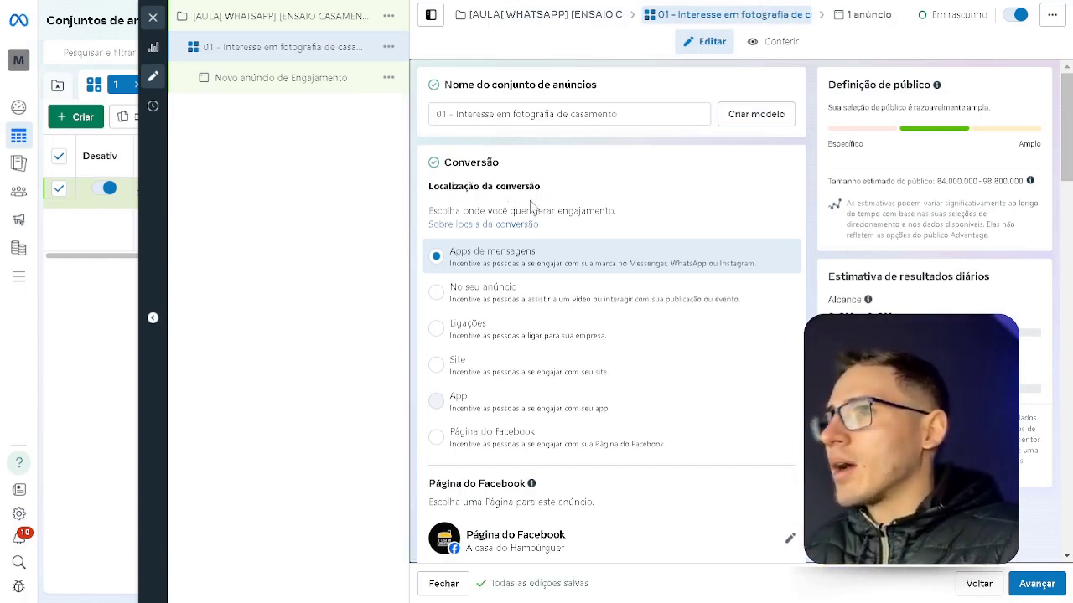
{"action": "left_click_drag", "start_coordinate": [448, 254], "coordinate": [538, 261]}
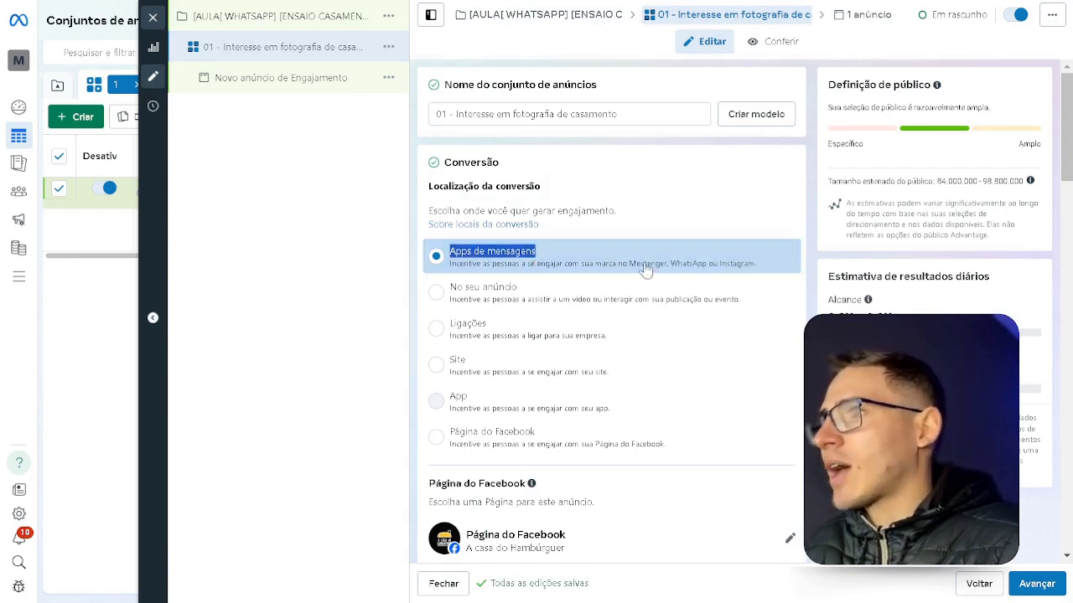
{"action": "left_click_drag", "start_coordinate": [670, 266], "coordinate": [704, 268]}
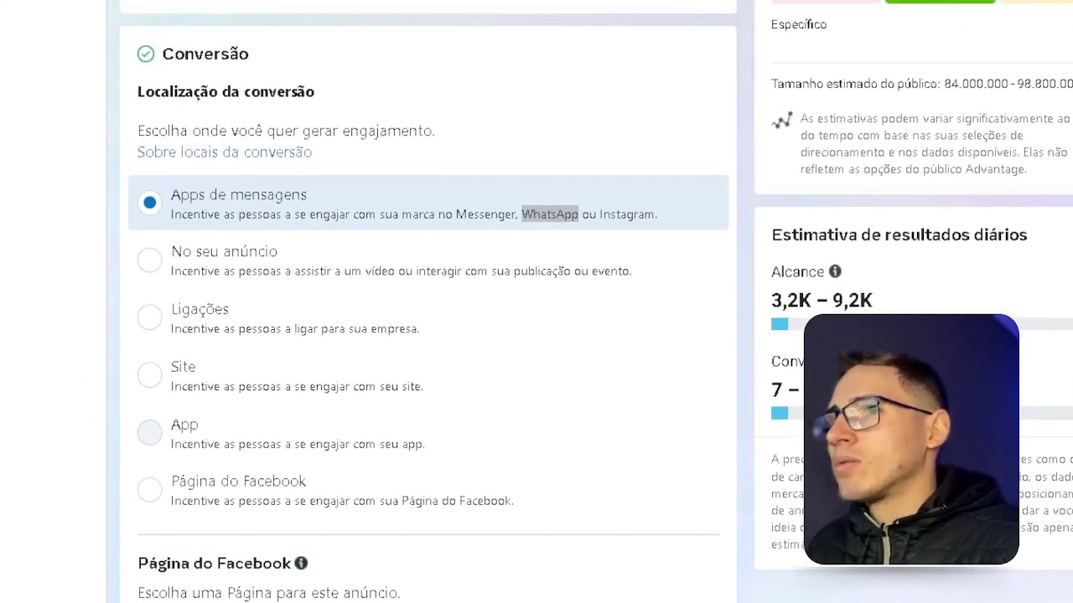
{"action": "key", "text": "alt+Tab"}
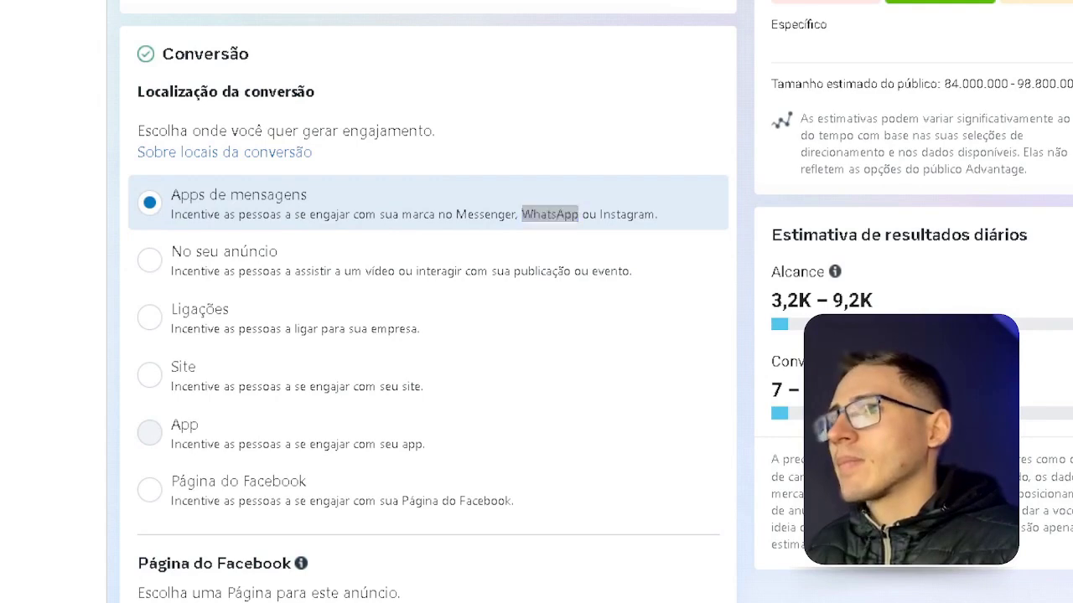
Step: Choose the marketing advisor's Facebook Page for the ad set and keep only WhatsApp as the messaging destination
{"action": "scroll", "coordinate": [399, 257], "scroll_direction": "down", "scroll_amount": 5}
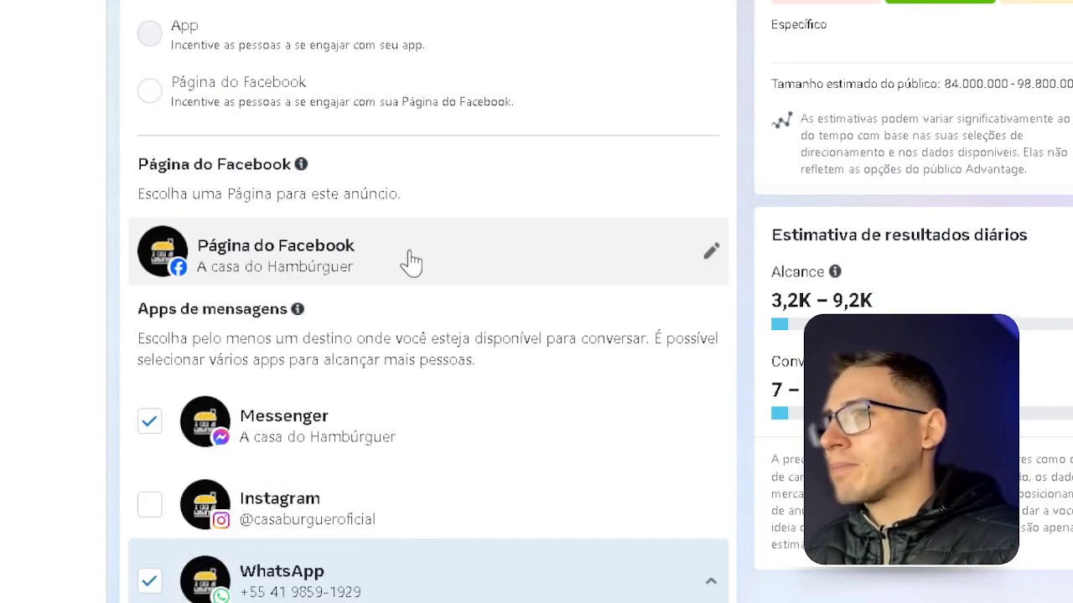
{"action": "left_click", "coordinate": [356, 258]}
{"action": "scroll", "coordinate": [383, 170], "scroll_direction": "down", "scroll_amount": 10}
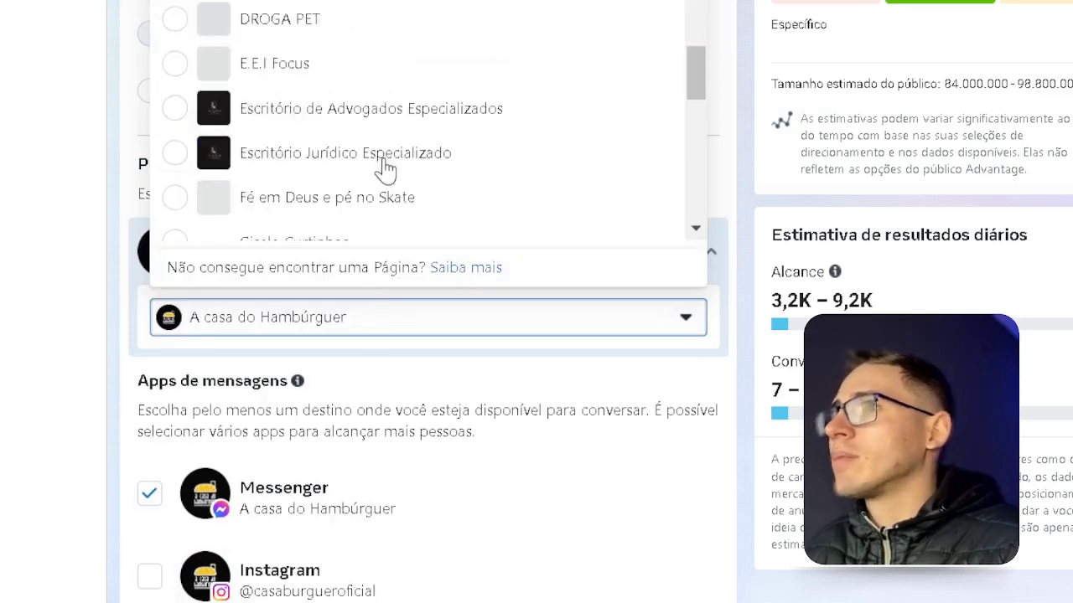
{"action": "left_click", "coordinate": [406, 60]}
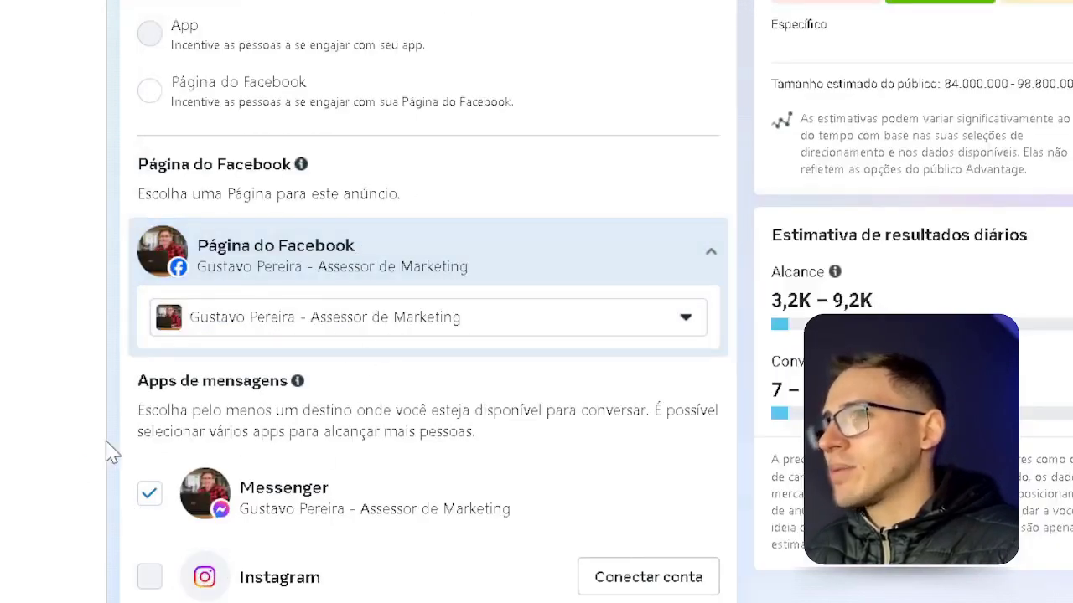
{"action": "scroll", "coordinate": [117, 444], "scroll_direction": "down", "scroll_amount": 2}
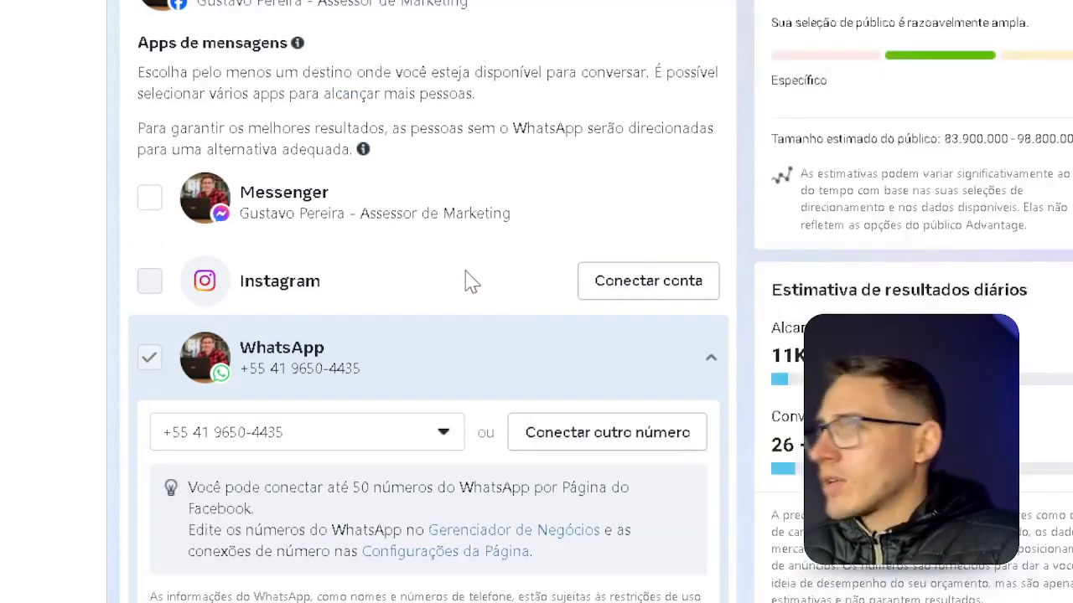
Step: Examine the WhatsApp number settings, the performance goal choices, the optional bid control and the additional charging and delivery options
{"action": "scroll", "coordinate": [467, 267], "scroll_direction": "down", "scroll_amount": 5}
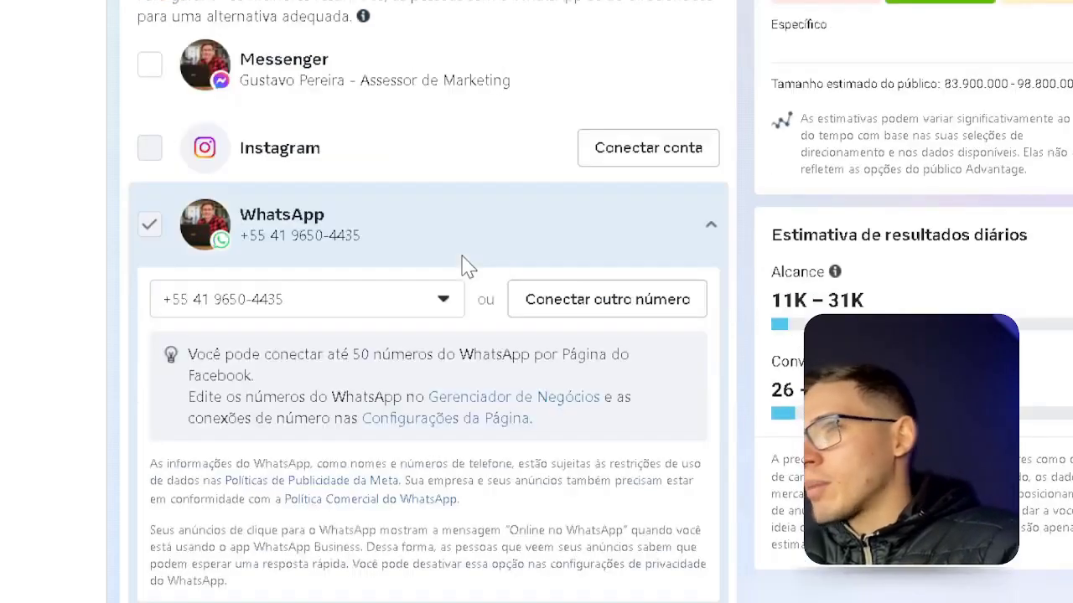
{"action": "scroll", "coordinate": [480, 262], "scroll_direction": "down", "scroll_amount": 2}
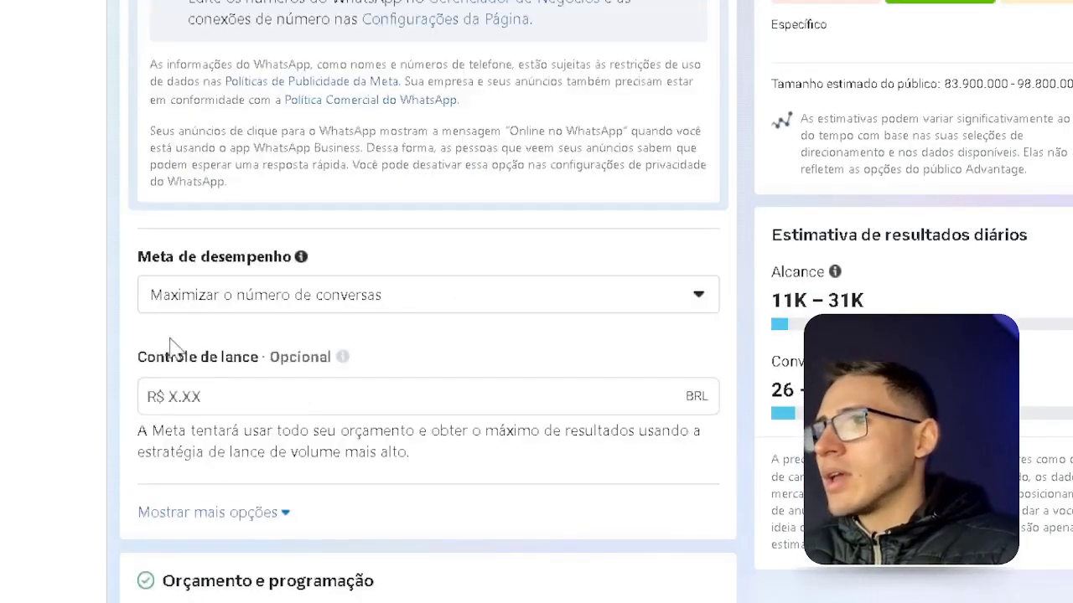
{"action": "left_click", "coordinate": [205, 306]}
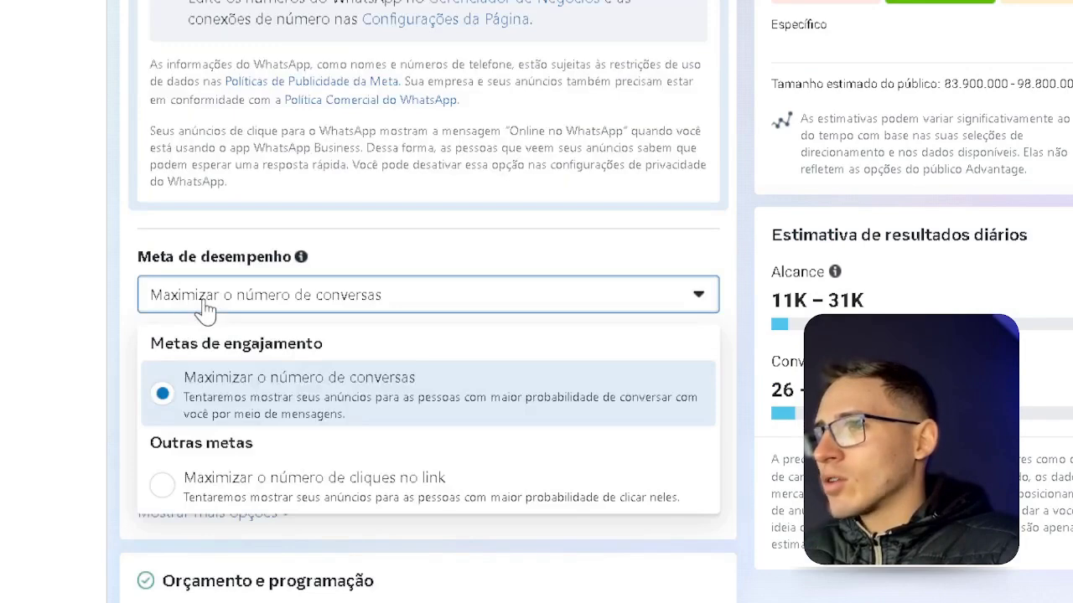
{"action": "left_click", "coordinate": [205, 309]}
{"action": "scroll", "coordinate": [203, 310], "scroll_direction": "down", "scroll_amount": 2}
{"action": "left_click_drag", "start_coordinate": [139, 225], "coordinate": [265, 246]}
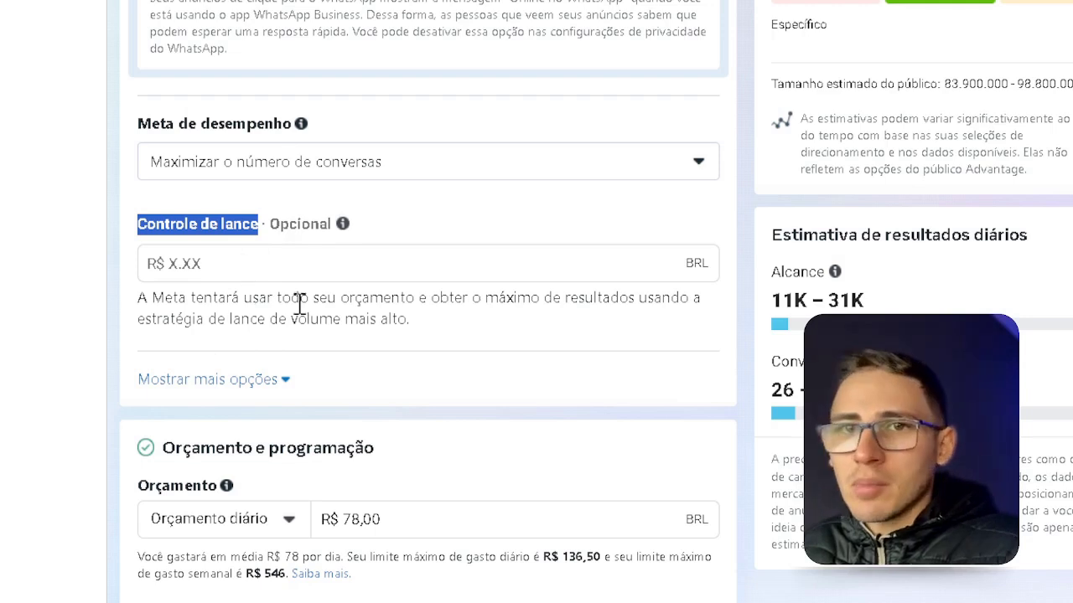
{"action": "scroll", "coordinate": [335, 319], "scroll_direction": "down", "scroll_amount": 2}
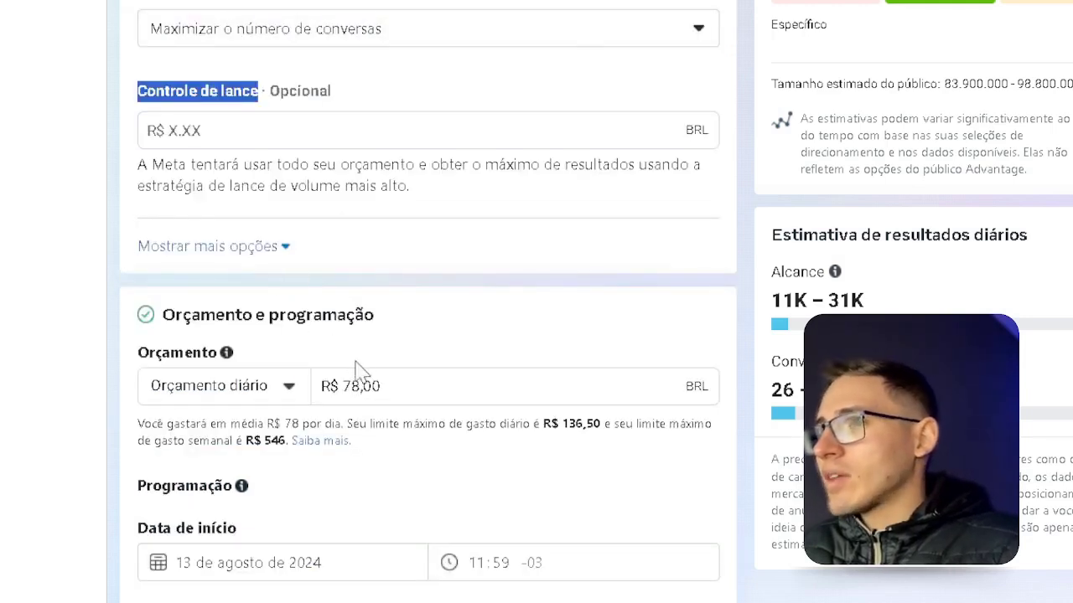
{"action": "left_click", "coordinate": [247, 244]}
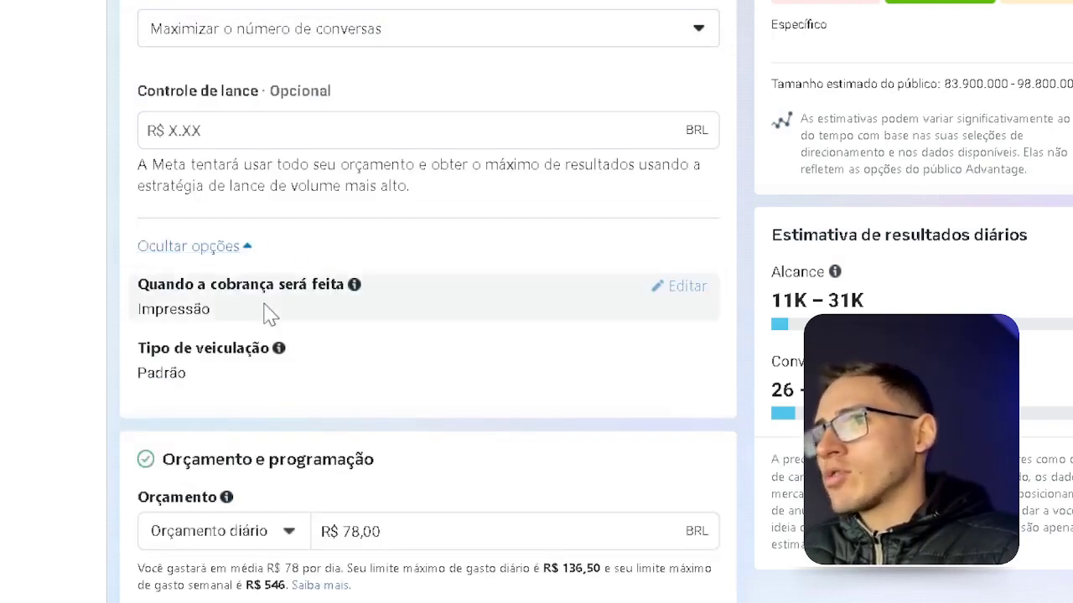
Step: Open the ad set's daily budget amount for editing
{"action": "scroll", "coordinate": [282, 306], "scroll_direction": "down", "scroll_amount": 2}
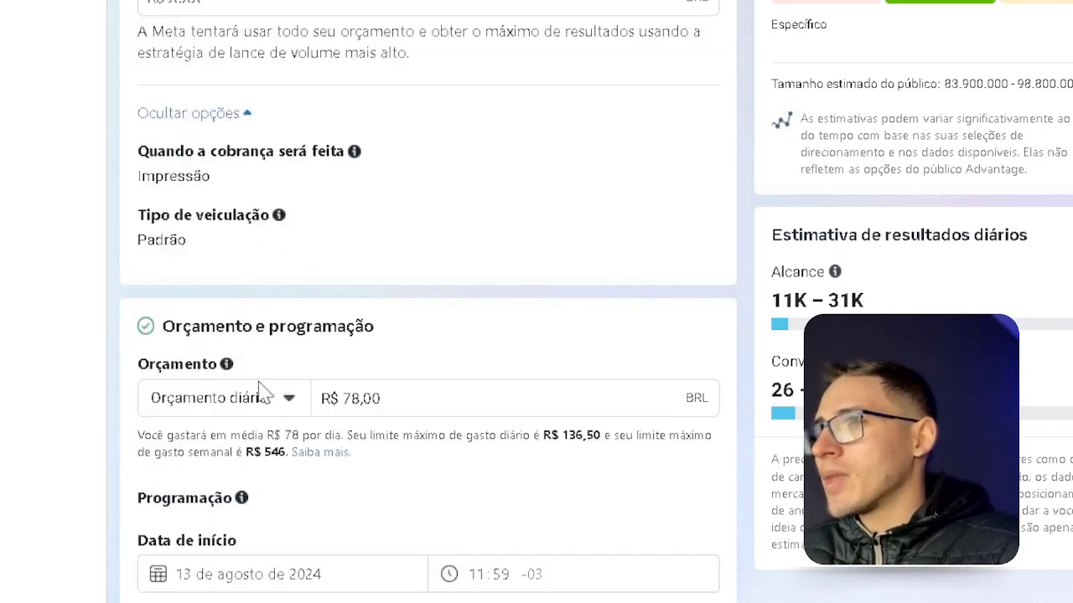
{"action": "left_click_drag", "start_coordinate": [361, 406], "coordinate": [353, 402]}
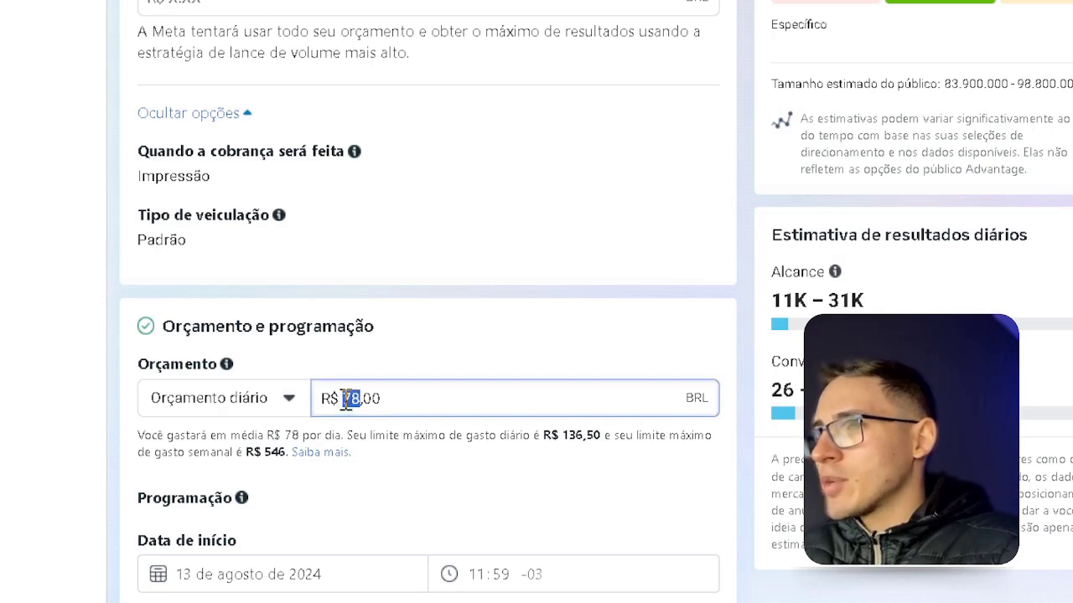